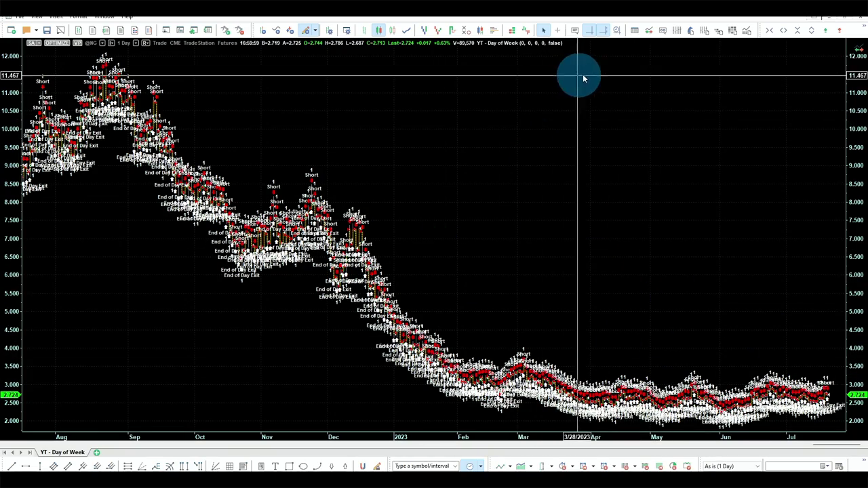
- Review the performance report's summary and trade analysis: 4476 short trades, 52% profitable, $393,900 net profit
click(690, 31)
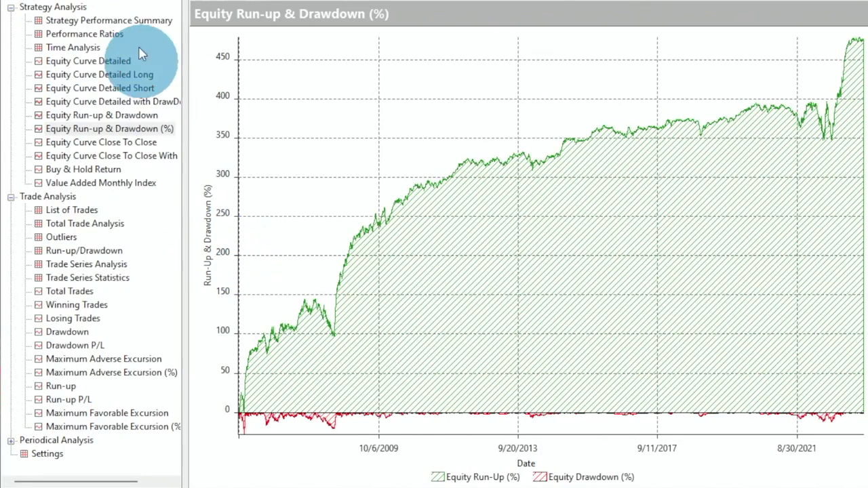
click(139, 21)
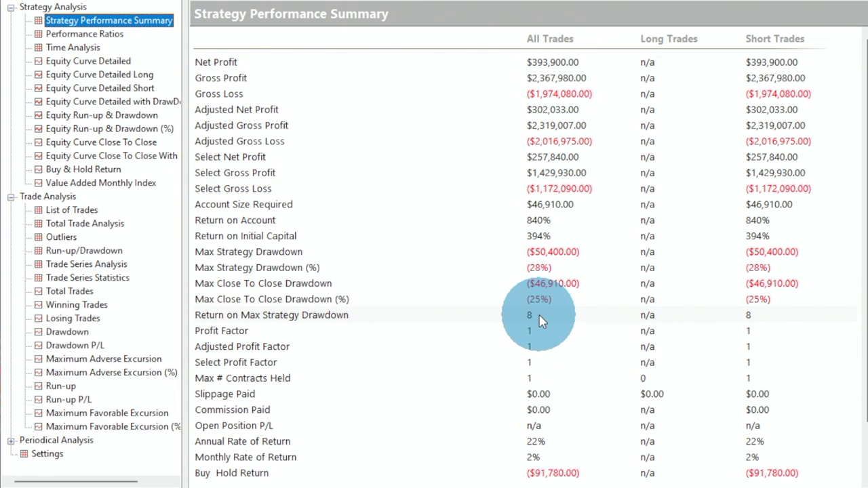
click(76, 224)
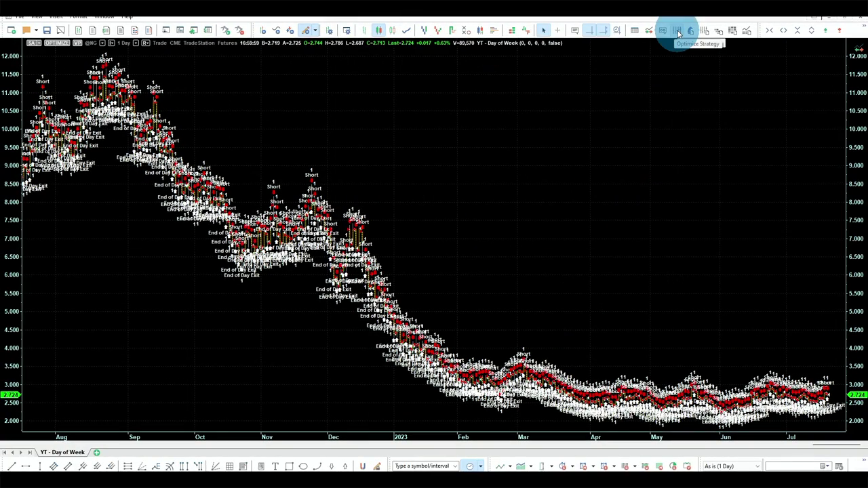
- Configure a regular exhaustive optimization of EOC 0–1 and DOW 0–5, step 1, maximizing Net Profit
click(678, 33)
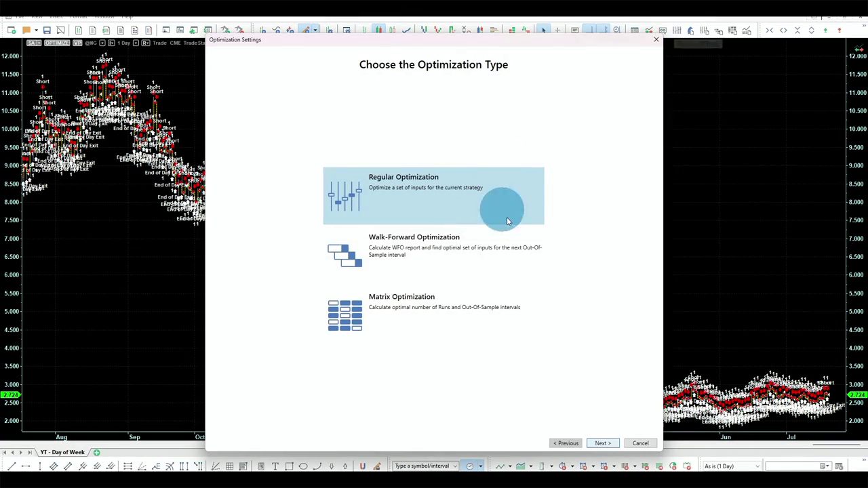
click(597, 444)
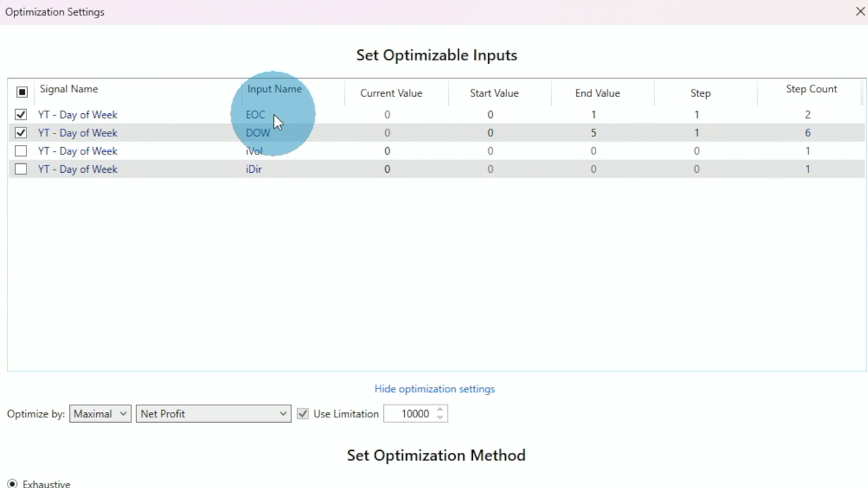
click(461, 115)
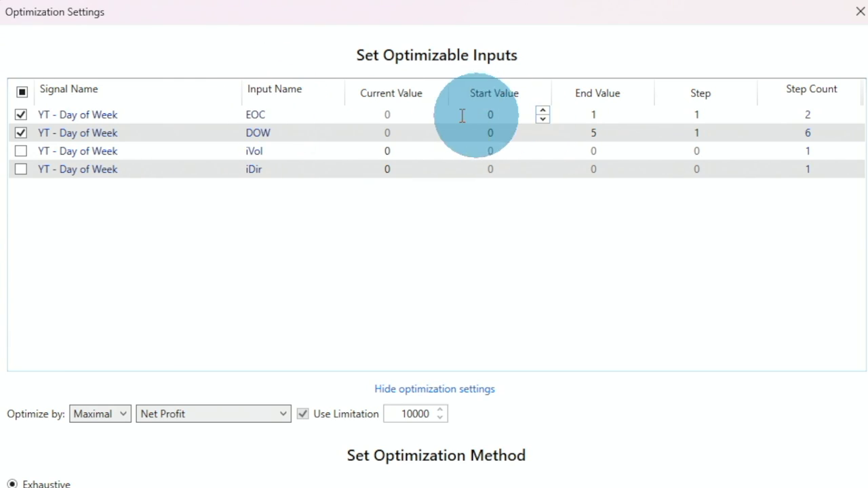
click(590, 116)
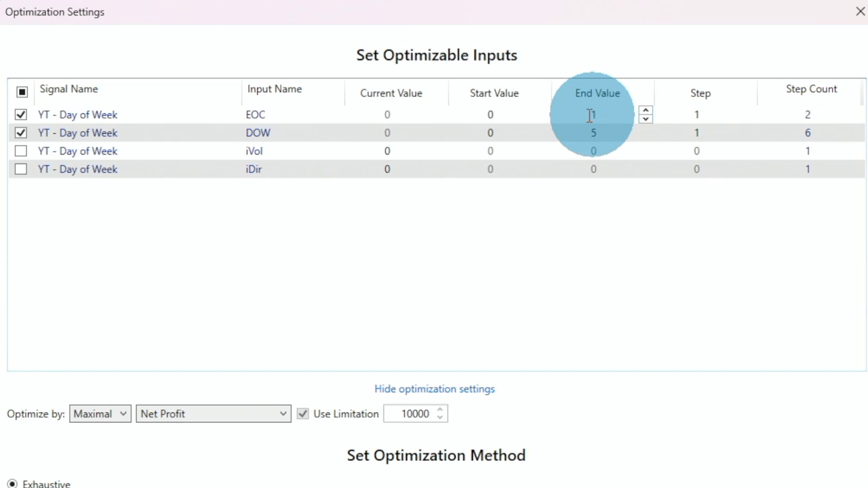
click(502, 114)
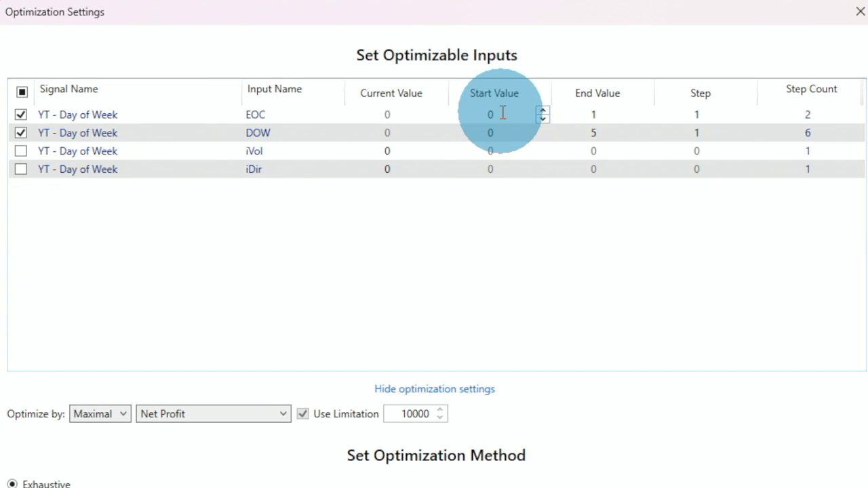
click(604, 115)
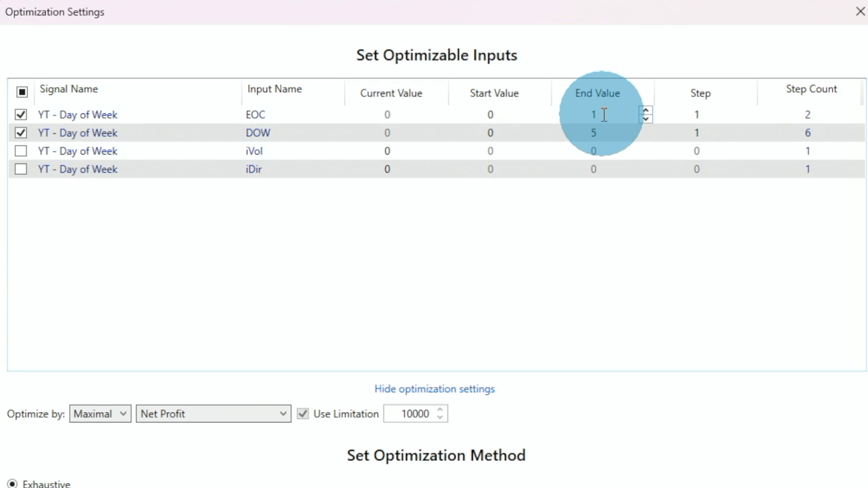
click(280, 129)
click(521, 133)
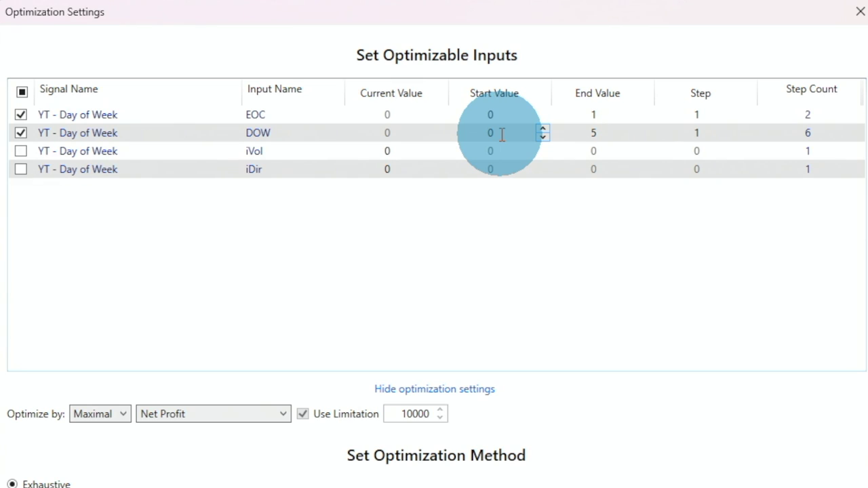
click(611, 133)
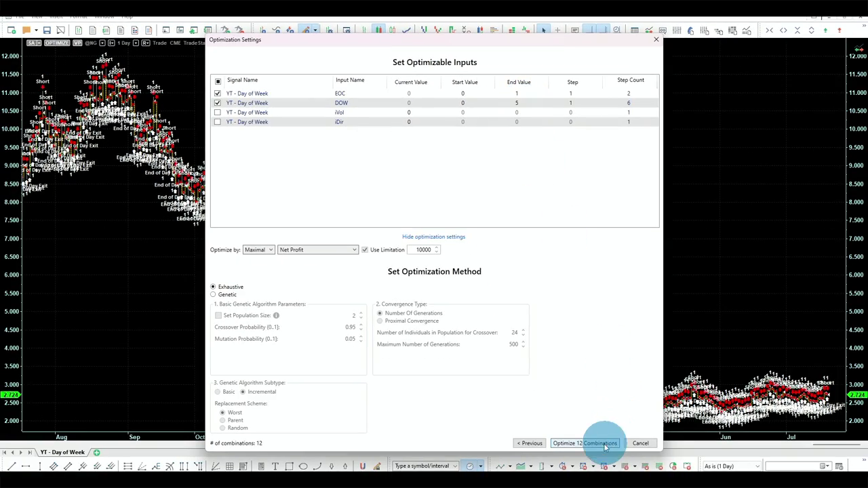
- Run the 12-combination optimization and inspect the DOW 0 results for EOC 0 and EOC 1
click(596, 445)
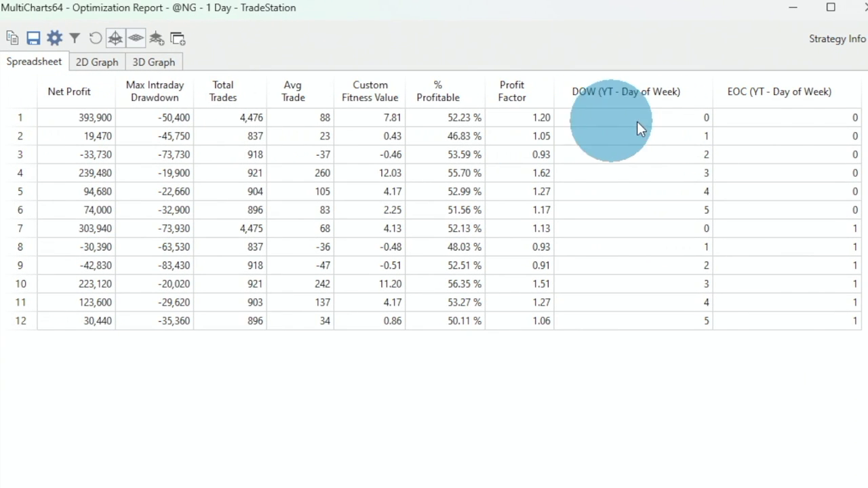
click(823, 120)
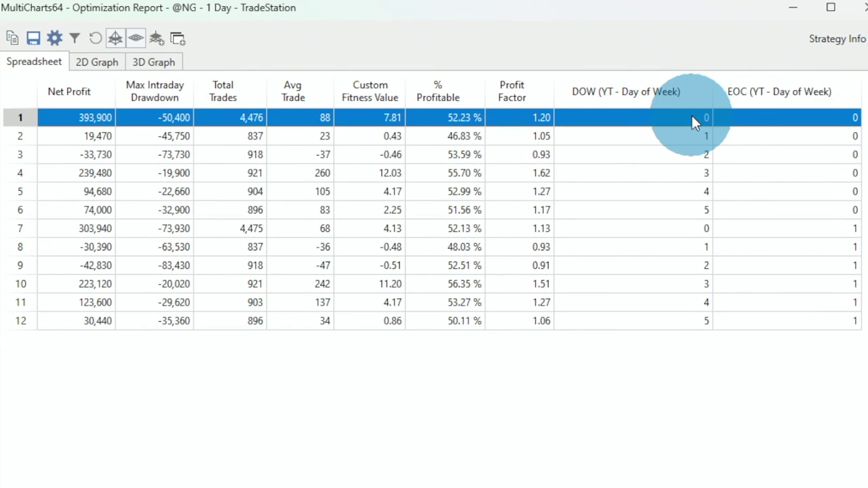
mouse_move(74, 122)
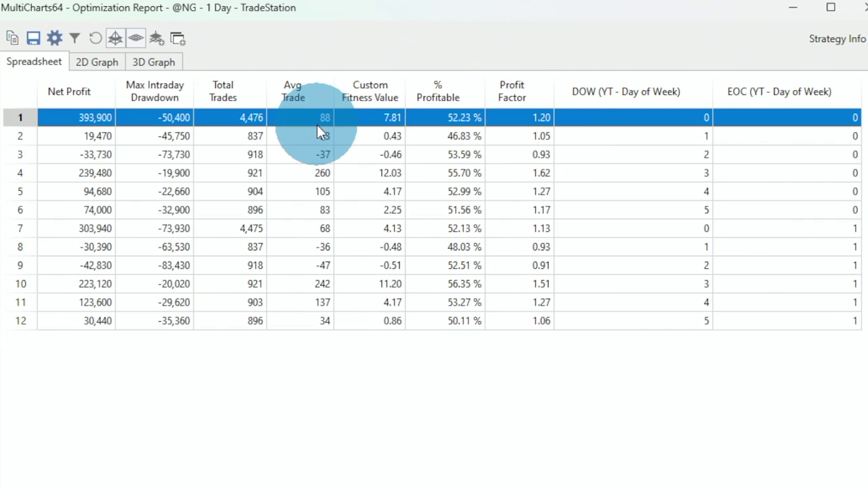
mouse_move(325, 125)
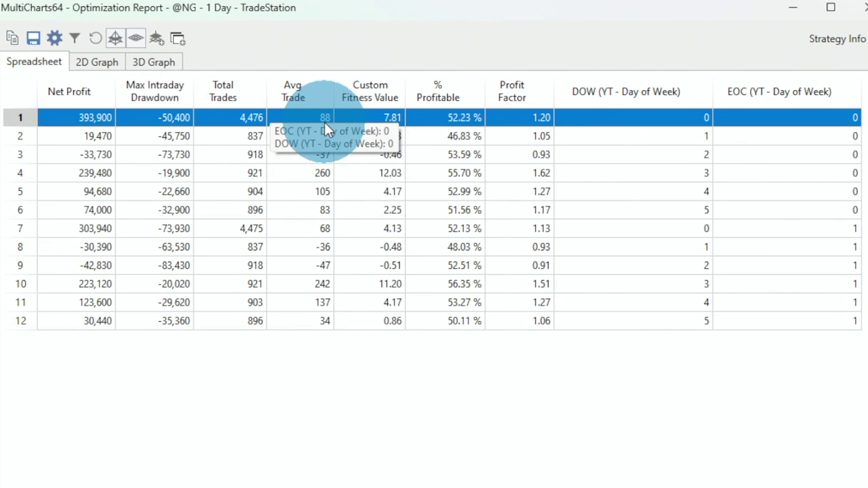
mouse_move(356, 141)
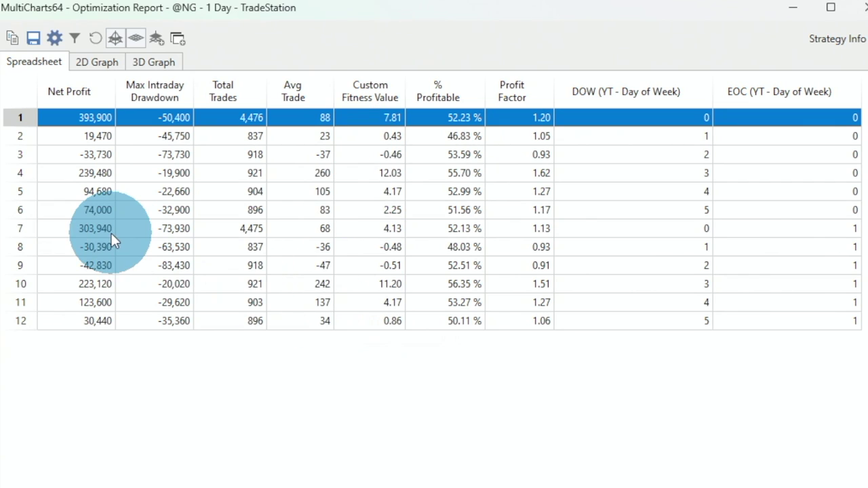
click(90, 229)
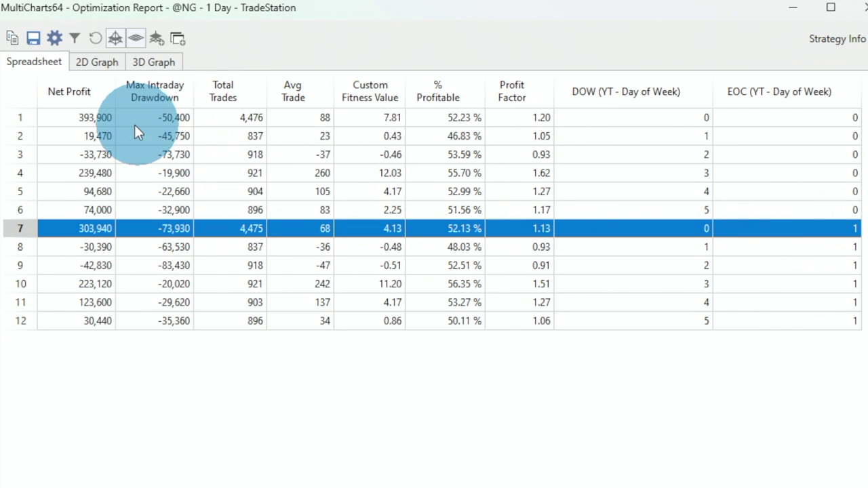
mouse_move(94, 231)
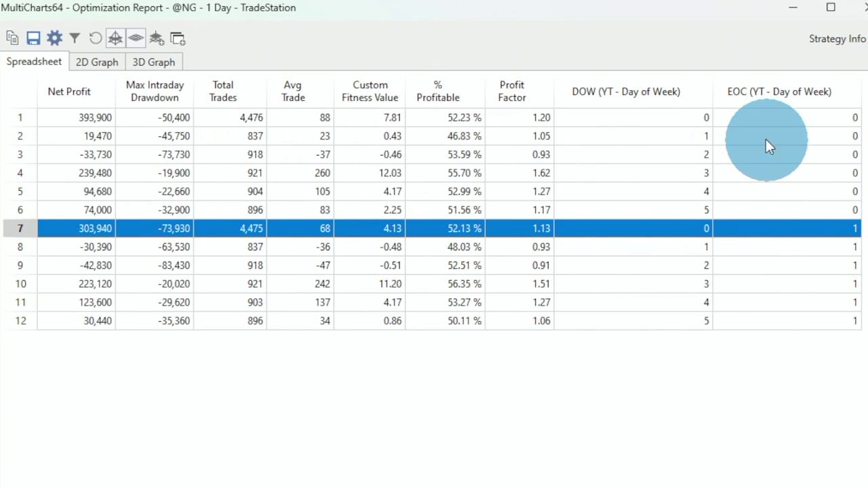
- Compare the results for DOW 1 through DOW 5 in the optimization report
click(700, 135)
click(702, 155)
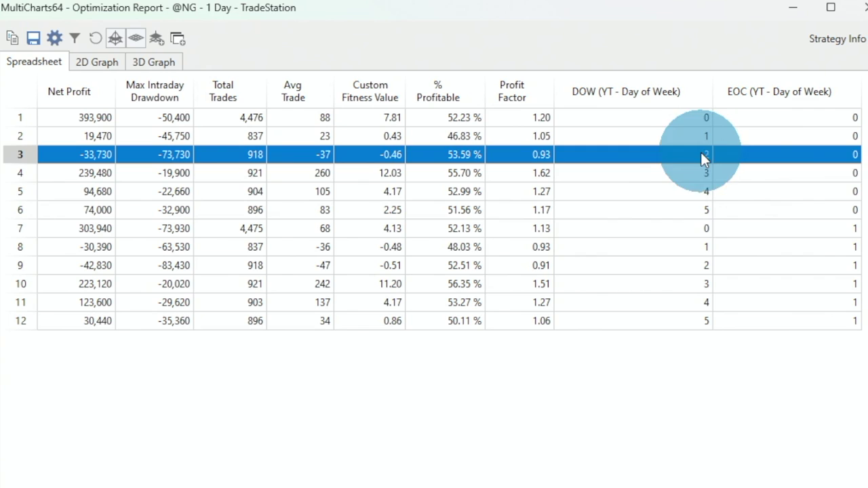
click(703, 173)
click(701, 190)
click(699, 211)
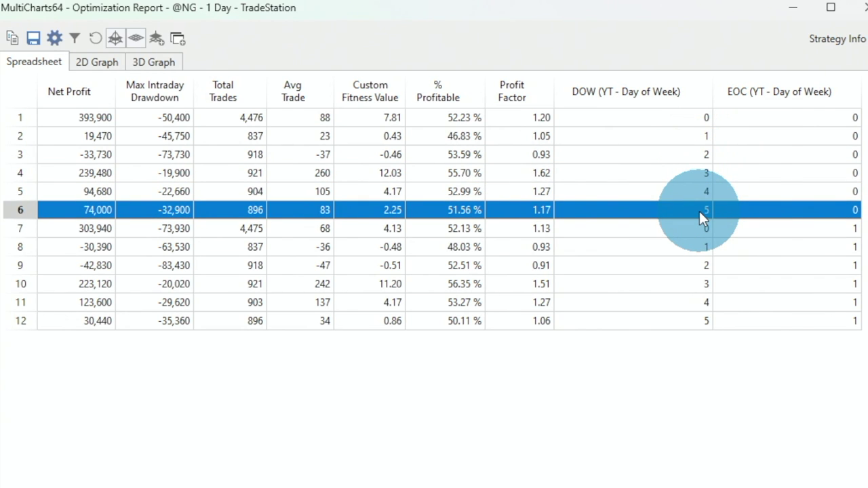
- Compare DOW 3 results: EOC 0 earns 239,480 net profit, 1.62 profit factor, -19,900 drawdown, against EOC 1
click(310, 175)
click(709, 177)
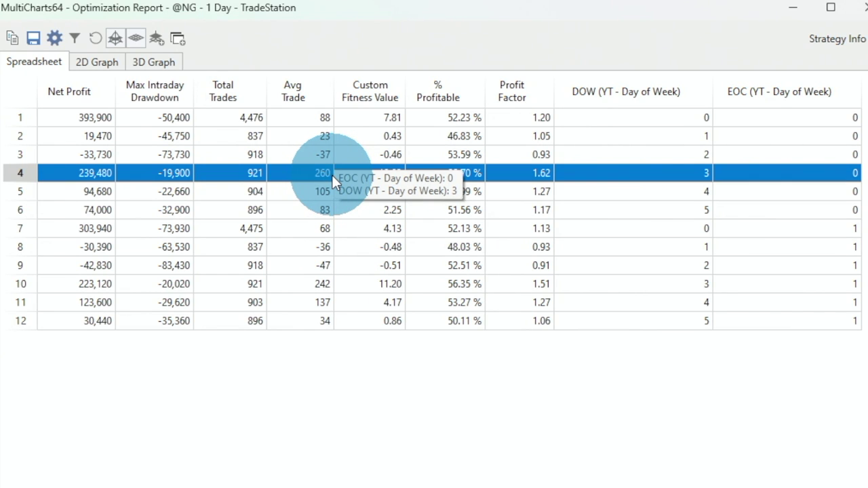
click(667, 286)
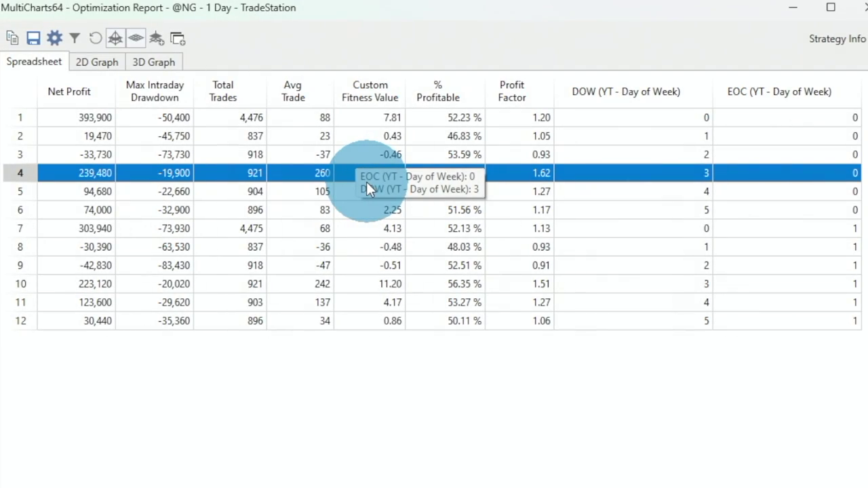
- Compare the DOW 4 results for EOC 0 in row 5 and EOC 1 in row 11
click(315, 191)
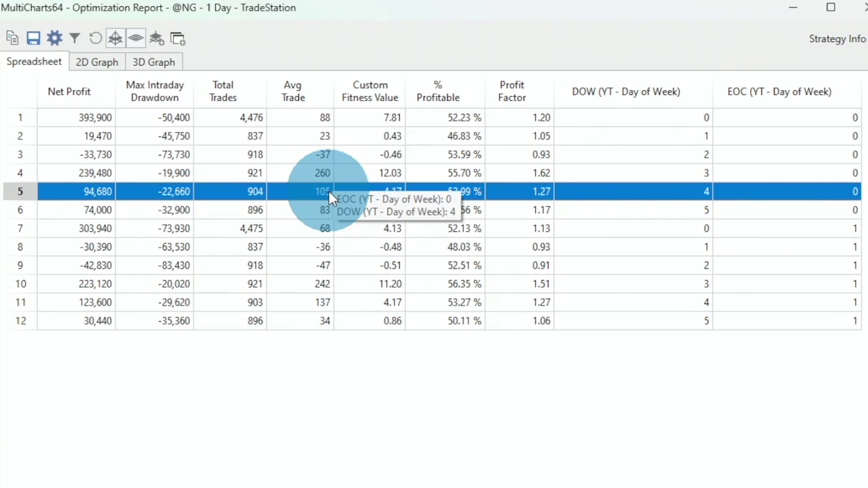
click(312, 303)
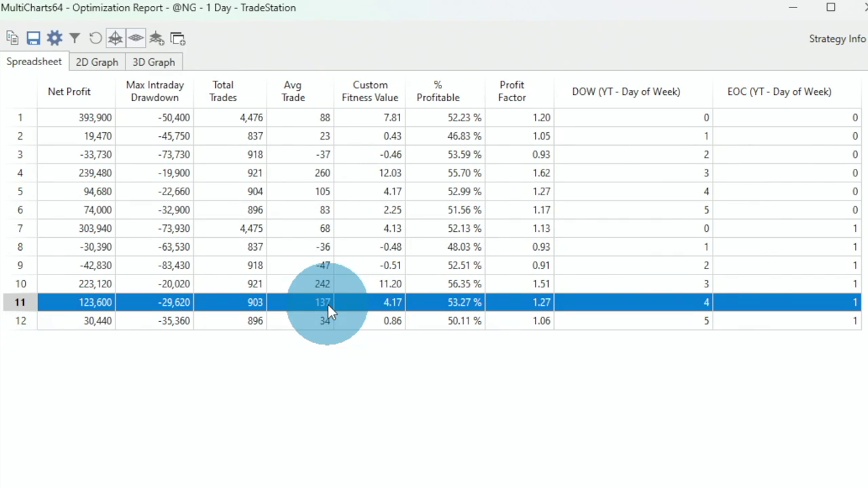
mouse_move(326, 193)
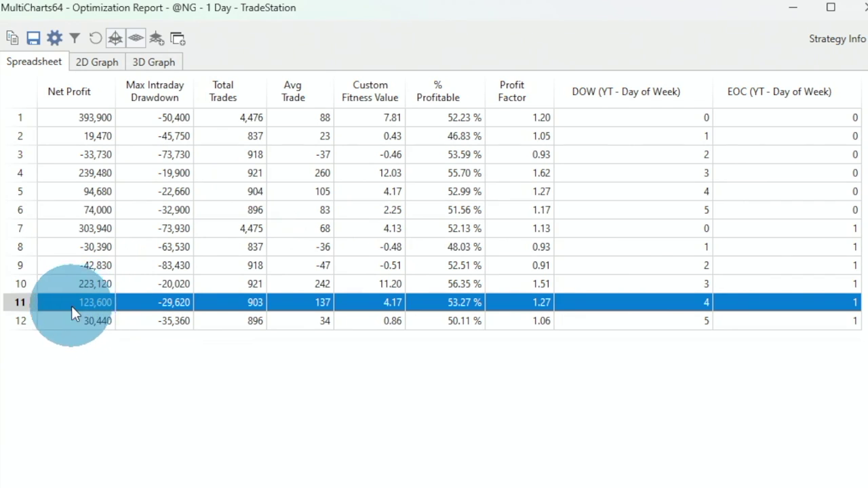
mouse_move(80, 305)
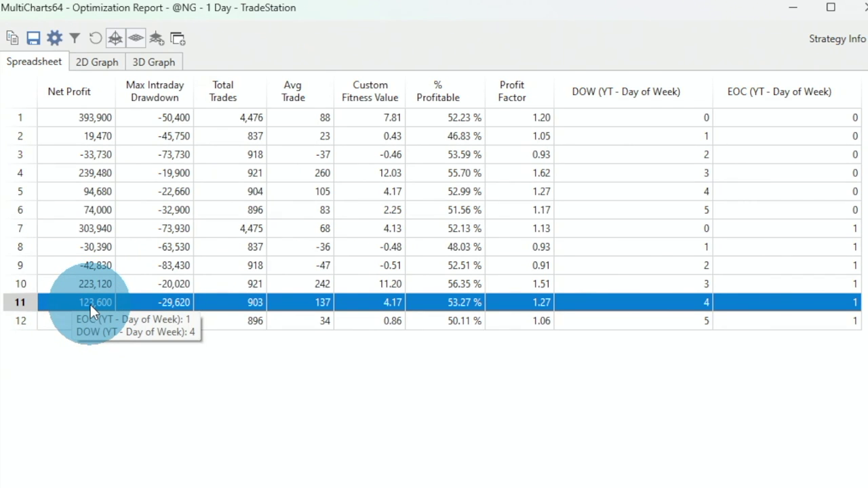
- Apply row 4's DOW 3, EOC 0 combination to the Day of Week strategy
click(91, 193)
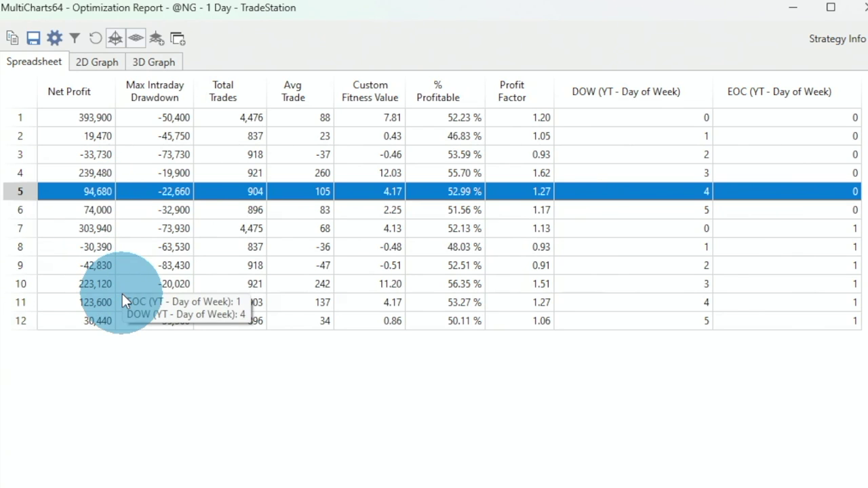
double_click(95, 173)
click(508, 421)
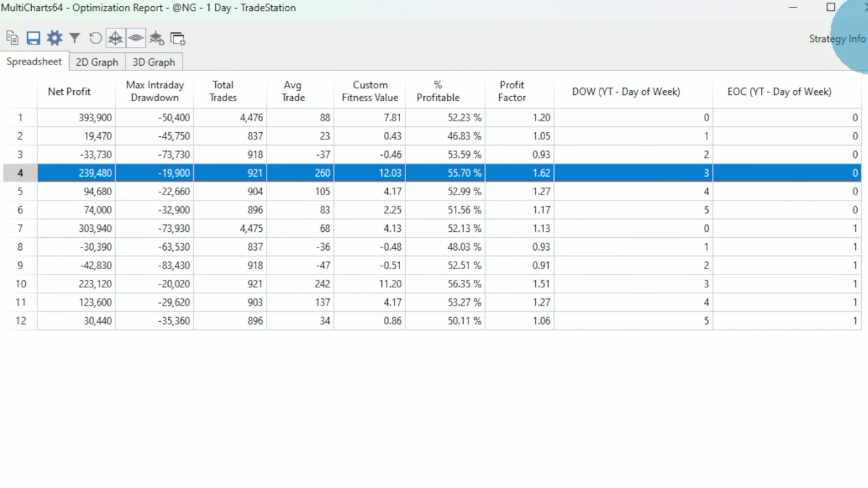
- Close the optimization report and review trade totals, equity run-up/drawdown (%), and detailed equity curve with drawdown
click(860, 8)
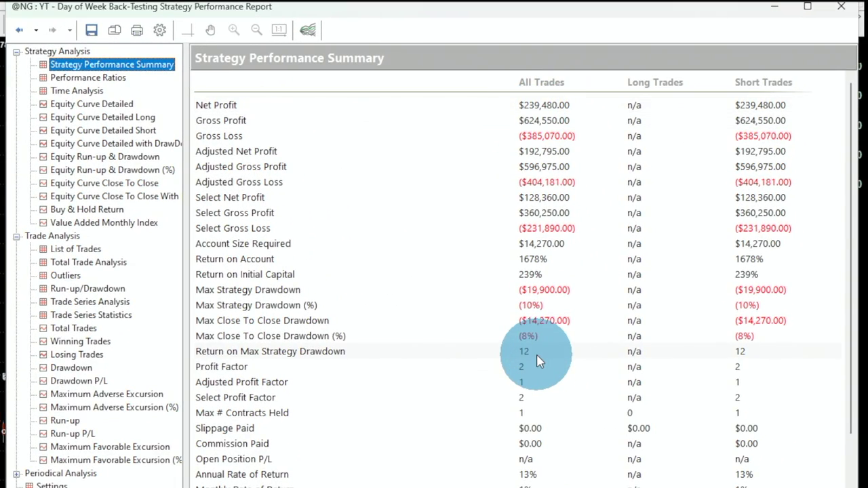
click(91, 262)
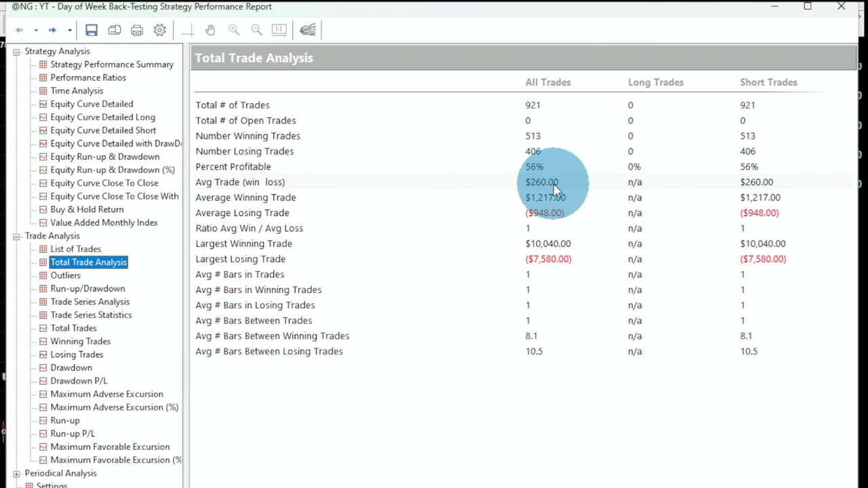
click(98, 170)
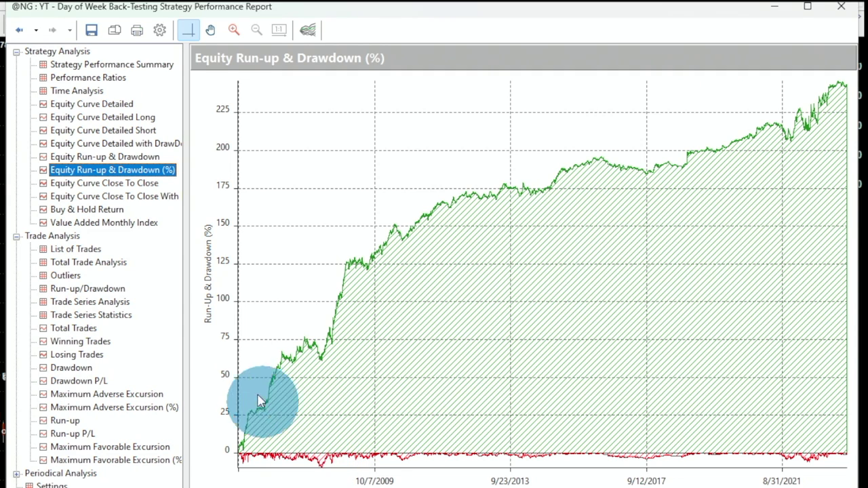
click(144, 144)
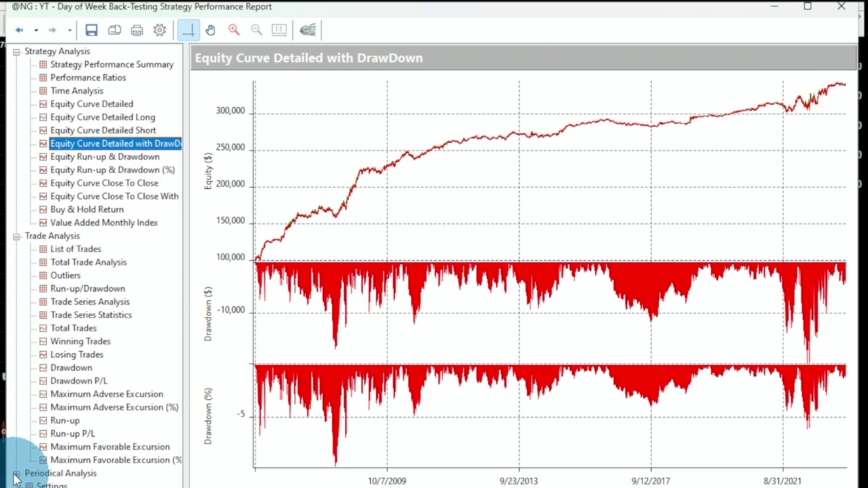
click(38, 478)
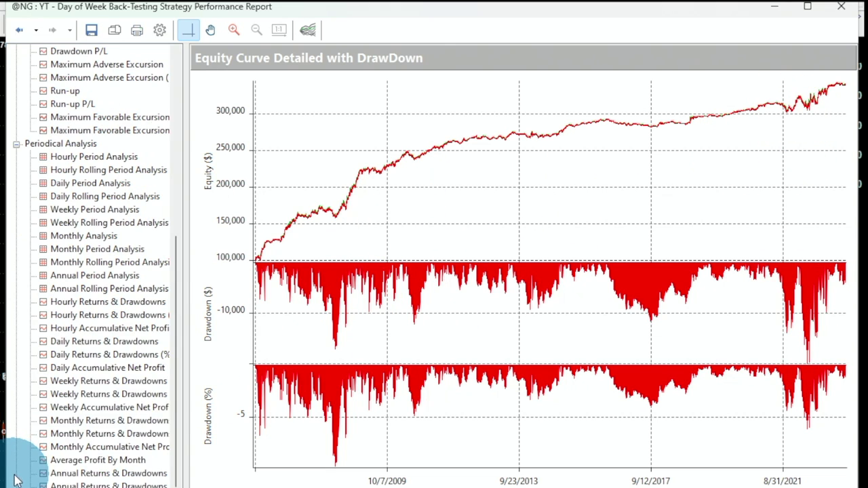
- Show Annual Period Analysis, with 2006 and 2008 at zero trades and 2009 at $12,850
click(82, 276)
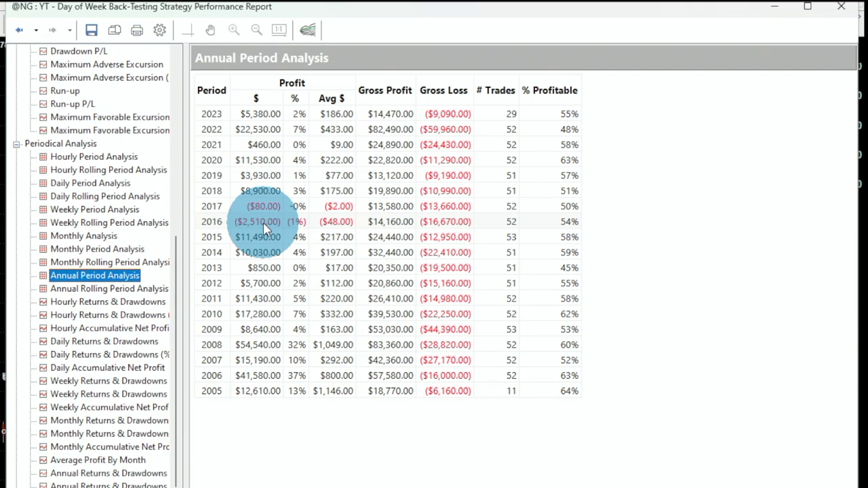
click(263, 351)
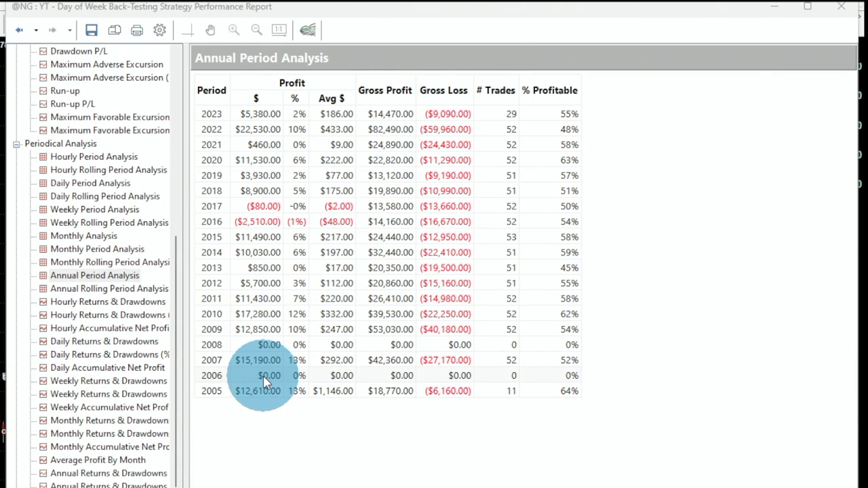
- Review the revised strategy's 816-trade statistics and equity run-up chart, then return to the performance summary
drag(174, 301, 152, 180)
click(95, 169)
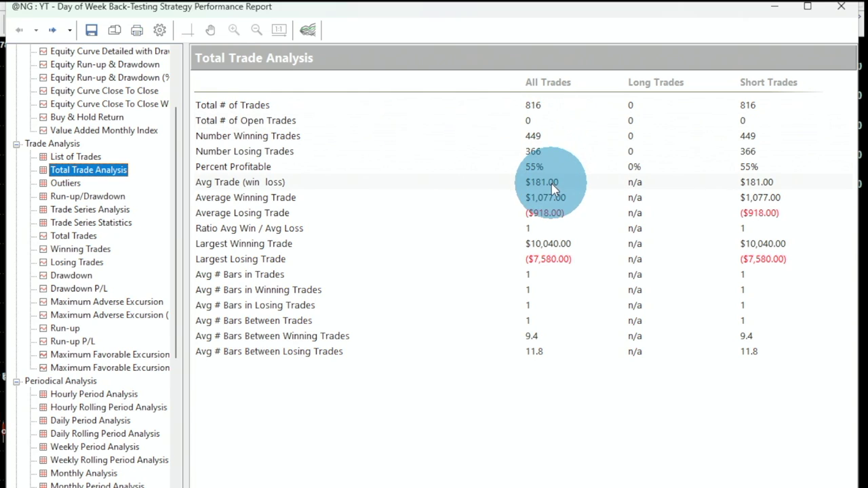
scroll(107, 170, up, 3)
click(106, 169)
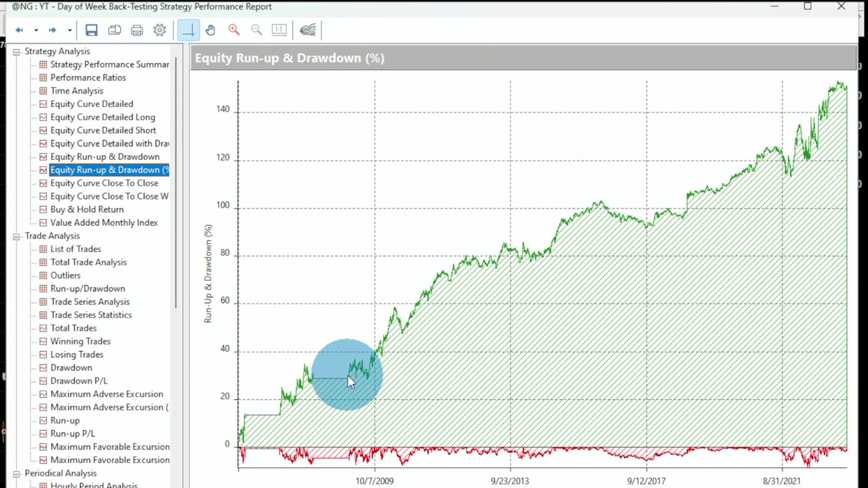
key(Up)
key(Up)
key(Up)
key(Up)
key(Up)
key(Up)
key(Up)
key(Up)
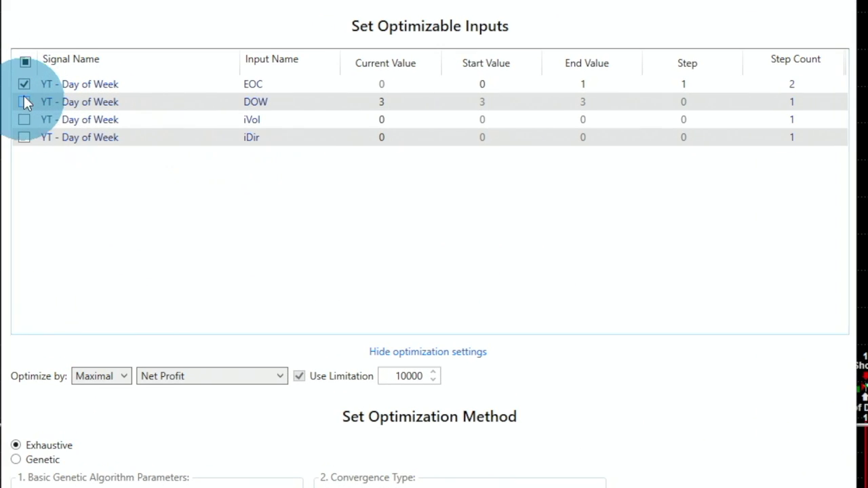
- Replace EOC with iVol from 0 to 3 by 1 and run the four-combination optimization
click(24, 84)
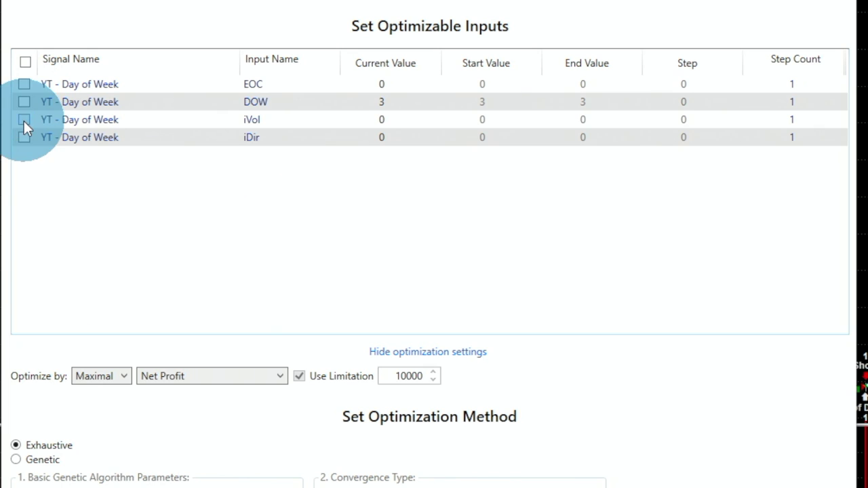
click(24, 120)
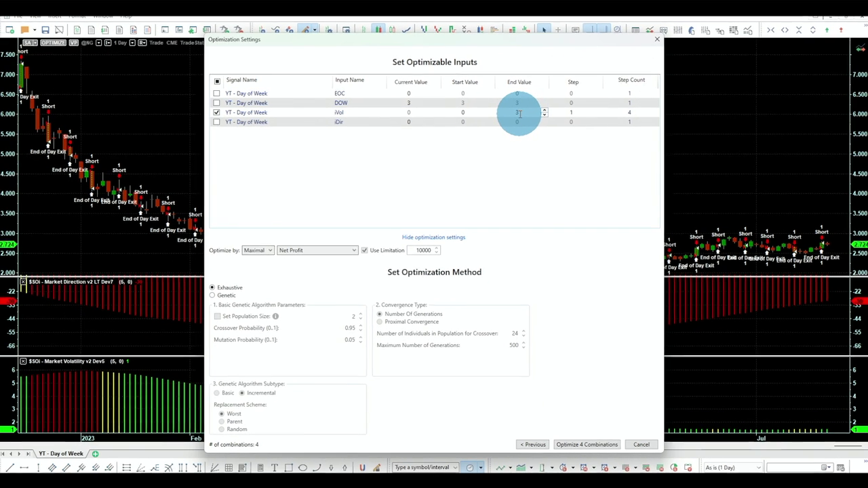
click(584, 445)
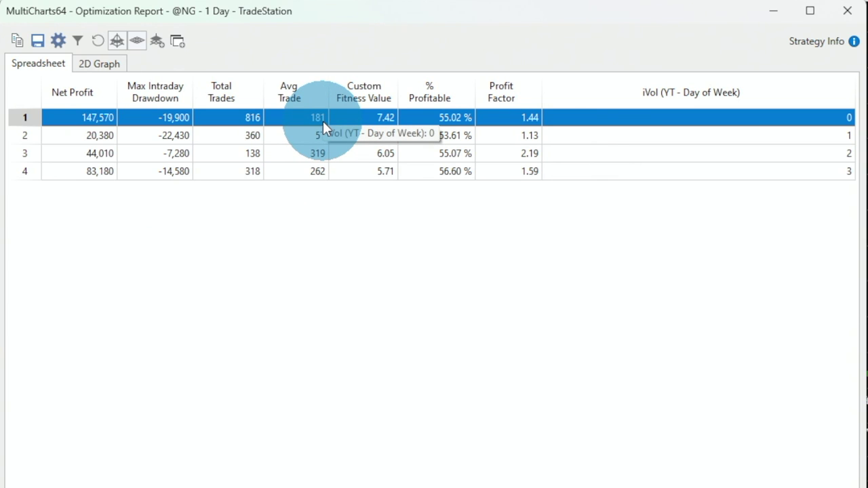
click(299, 158)
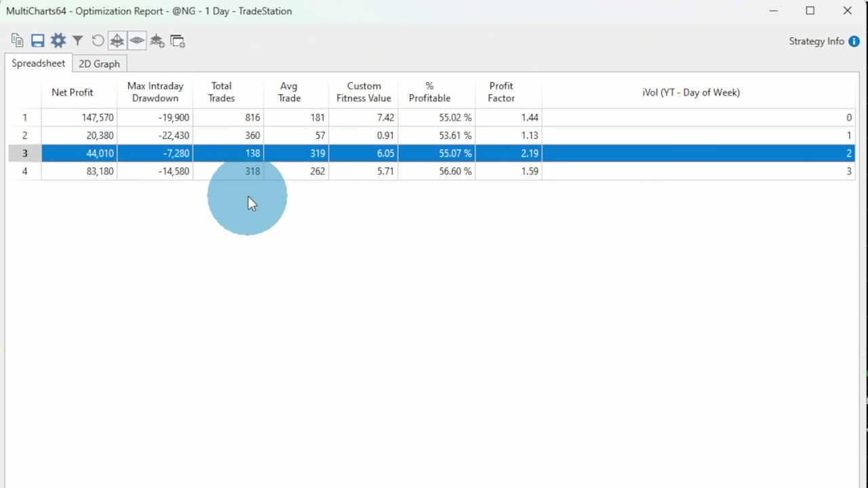
click(304, 172)
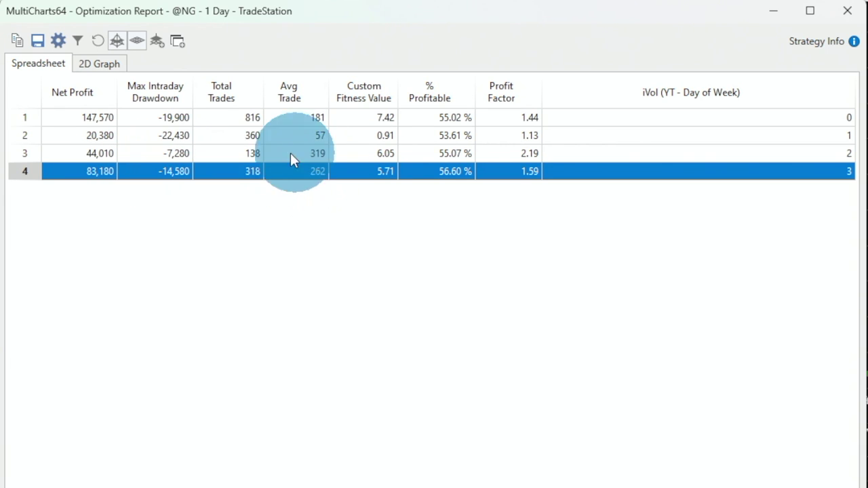
click(92, 119)
- Close the previous results and optimize iDir from 0 to 3 in steps of 1 across four combinations
key(alt+F4)
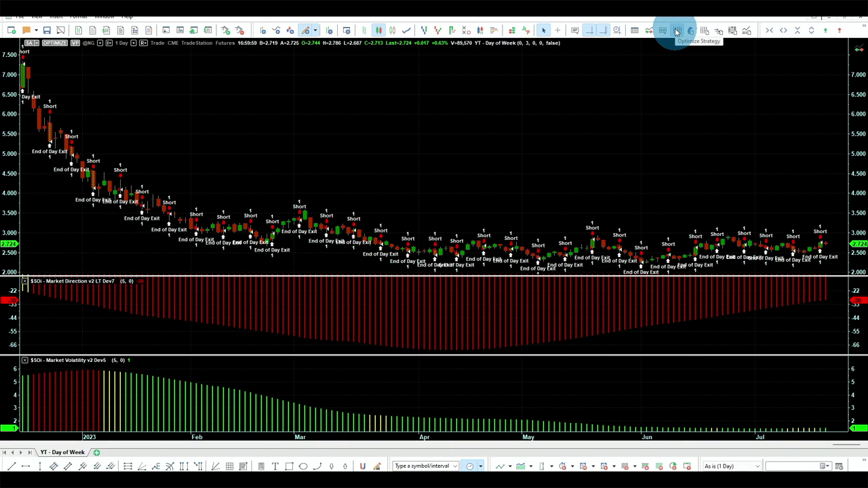
click(674, 28)
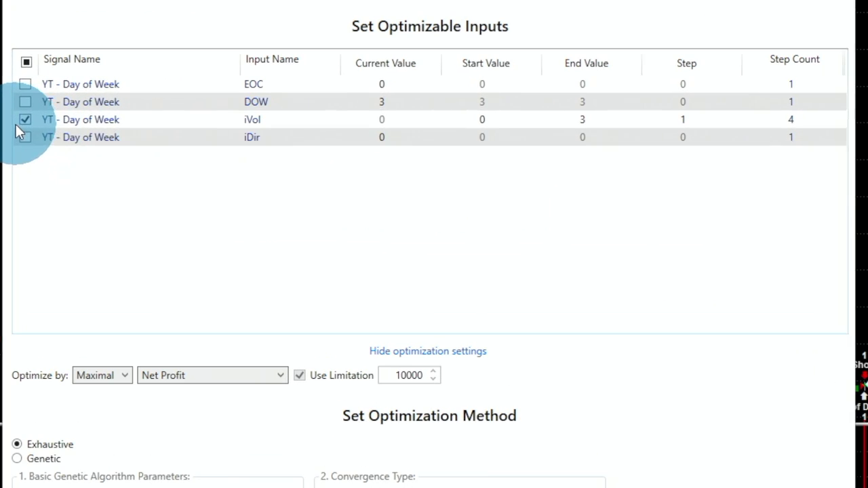
click(20, 122)
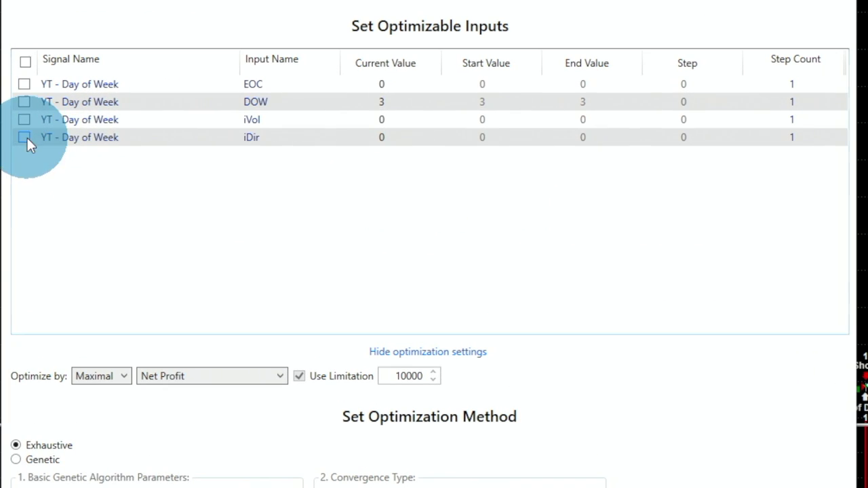
click(25, 137)
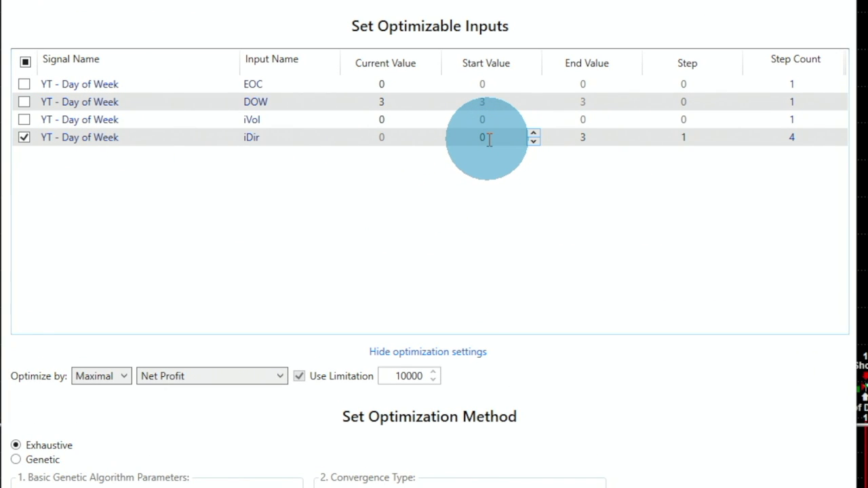
click(598, 141)
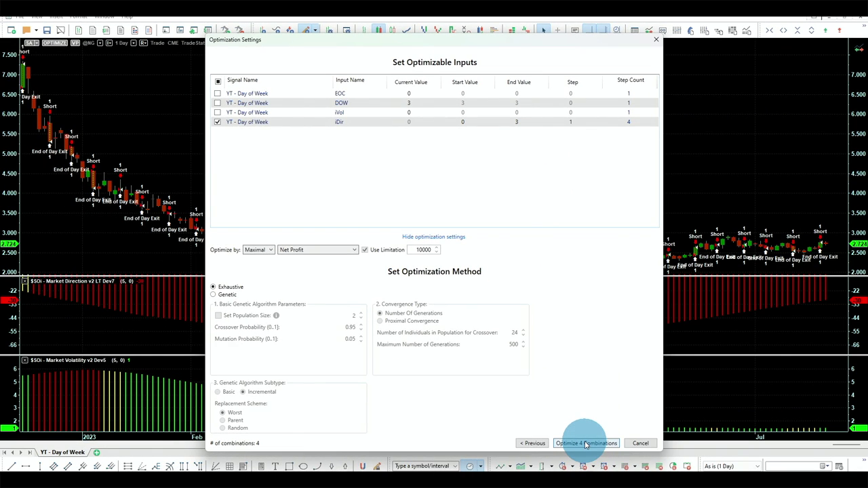
click(586, 443)
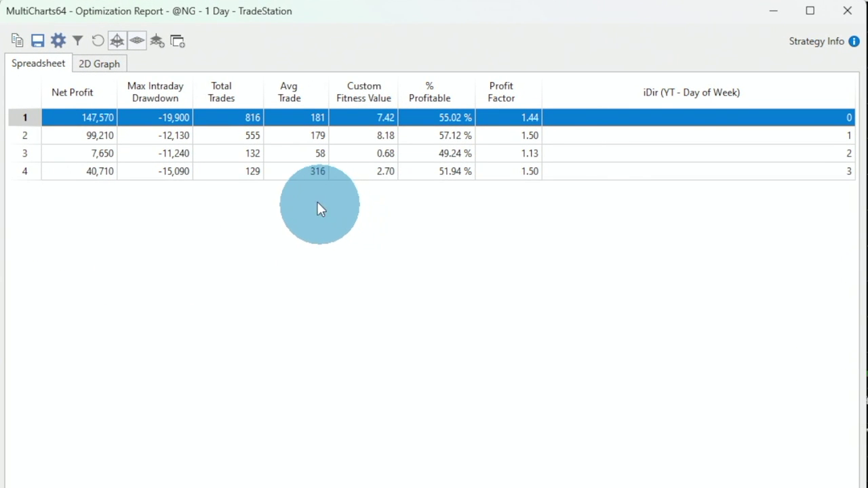
- Compare the iDir 3, 1 and 2 result rows, then apply the iDir 3 combination with 40,710 net profit
click(285, 173)
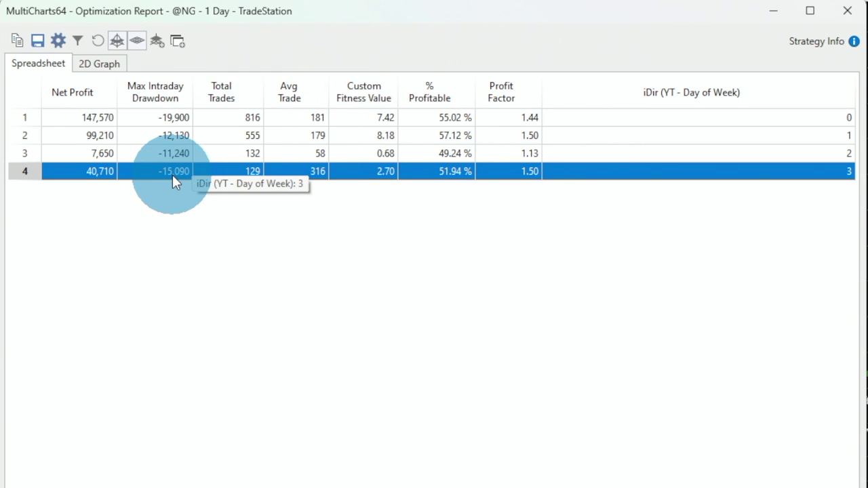
click(309, 136)
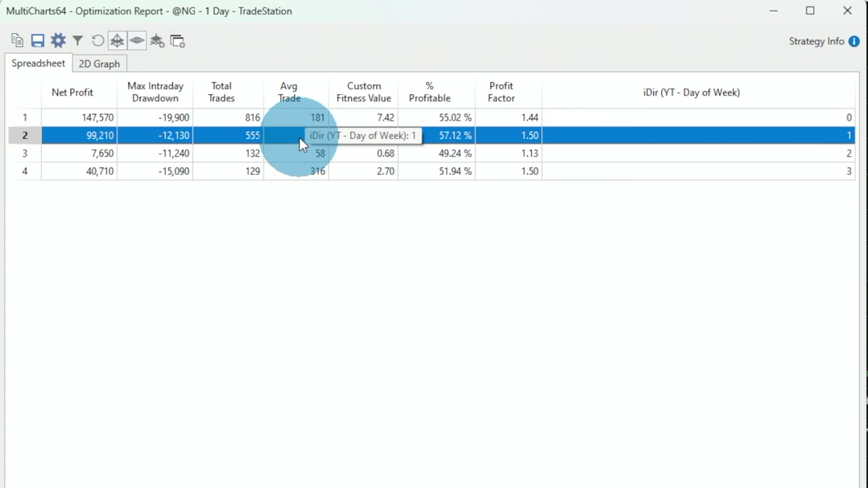
click(300, 155)
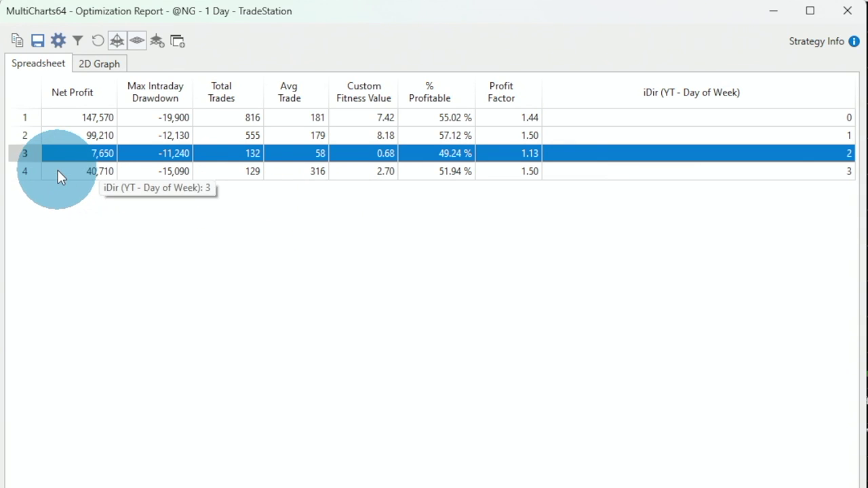
double_click(34, 172)
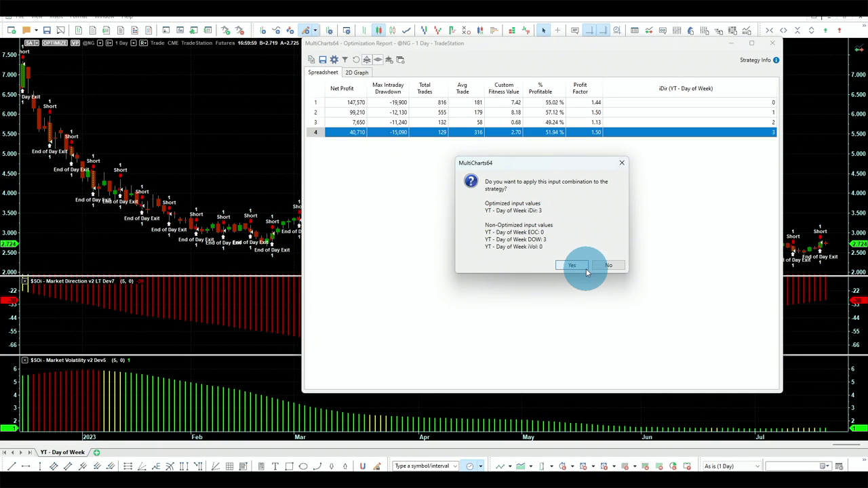
- Confirm the iDir 3 inputs, close the Optimization Report, and scroll the chart back to earlier trades
click(578, 269)
click(772, 43)
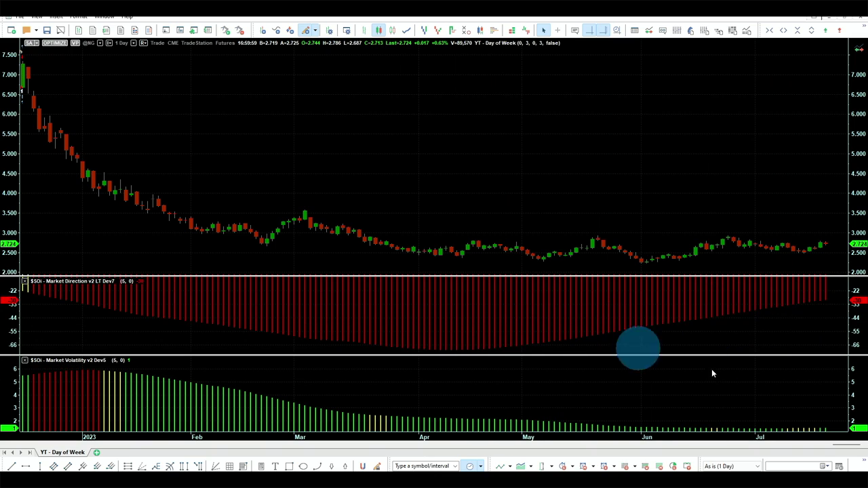
drag(850, 444, 820, 451)
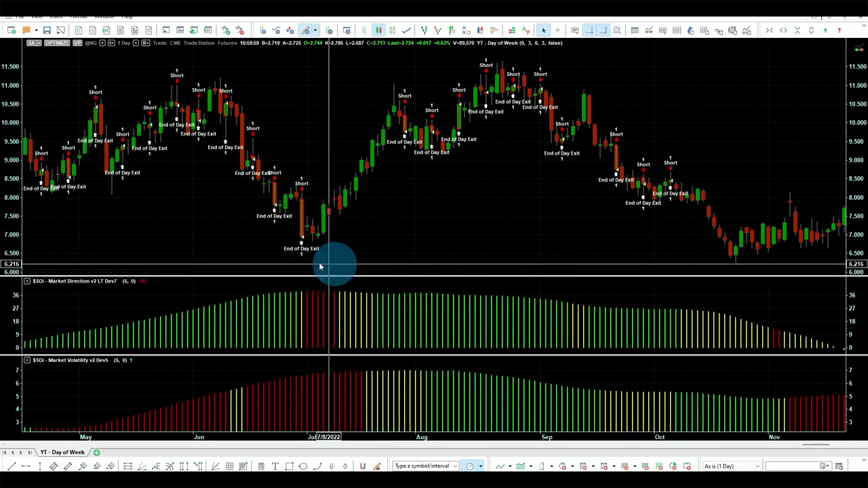
drag(814, 445, 608, 453)
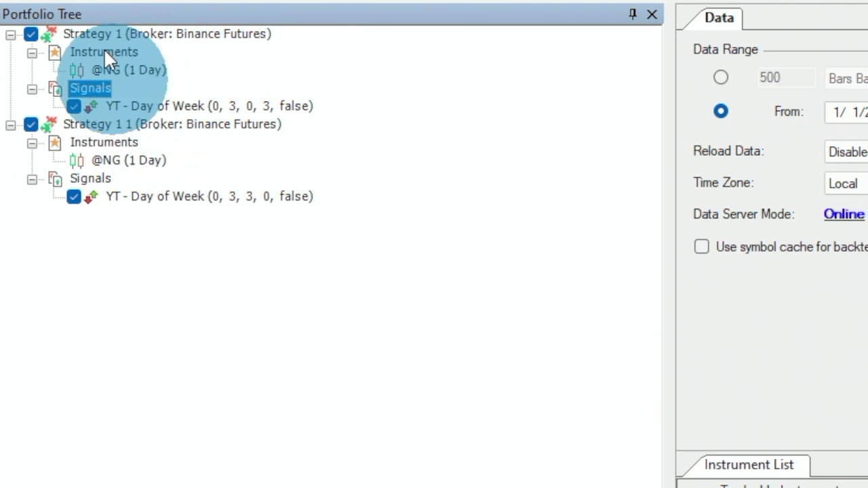
- Select both strategies' Day of Week signals and run the portfolio backtest
click(230, 106)
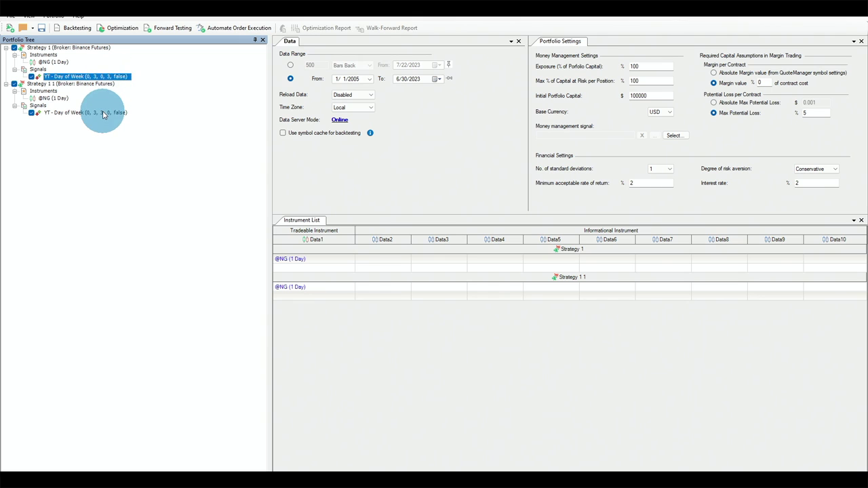
click(104, 113)
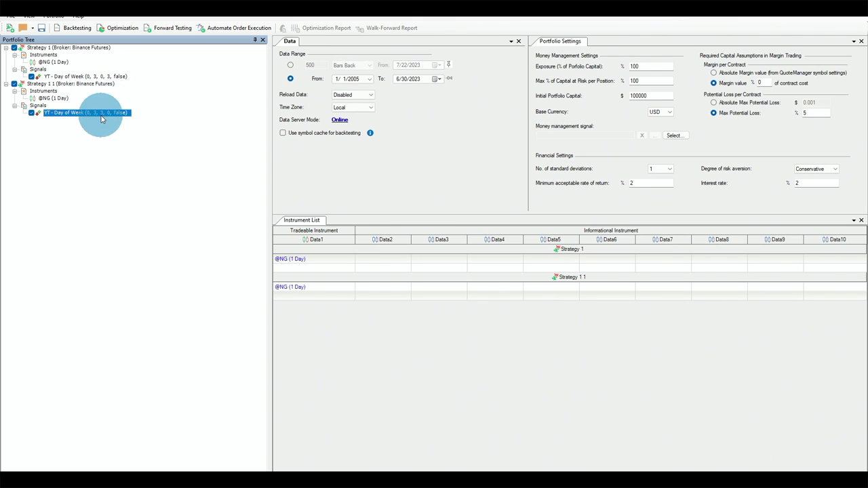
click(77, 28)
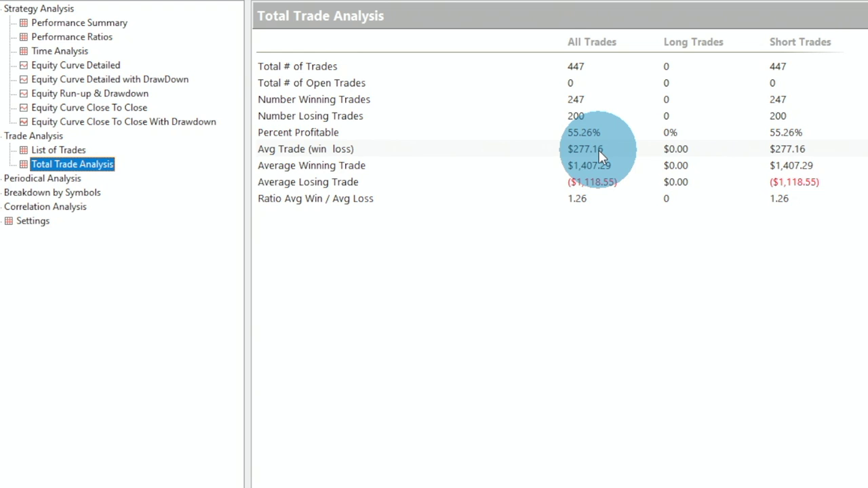
- Review the portfolio's Annual Period Analysis table in the periodical reports
click(2, 178)
click(75, 278)
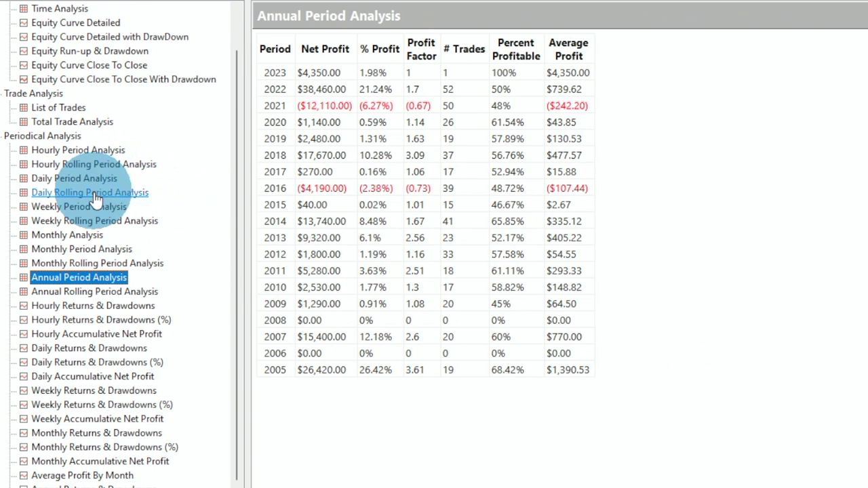
scroll(102, 258, down, 1)
scroll(27, 474, down, 1)
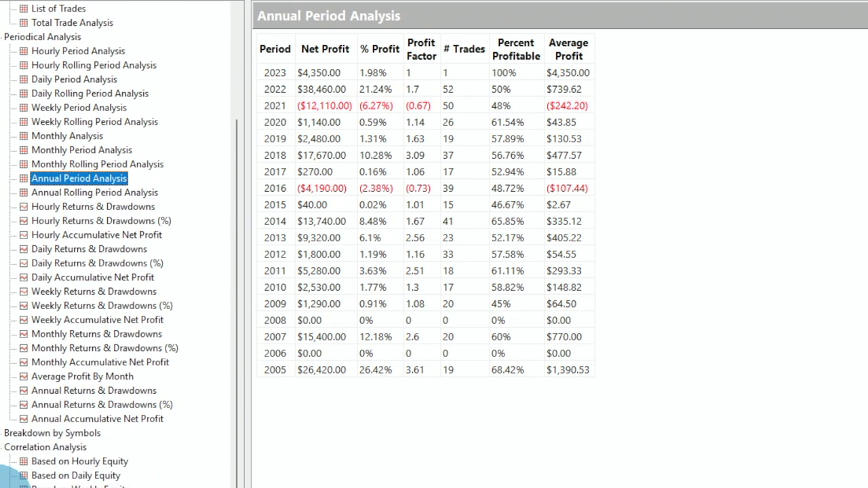
click(73, 476)
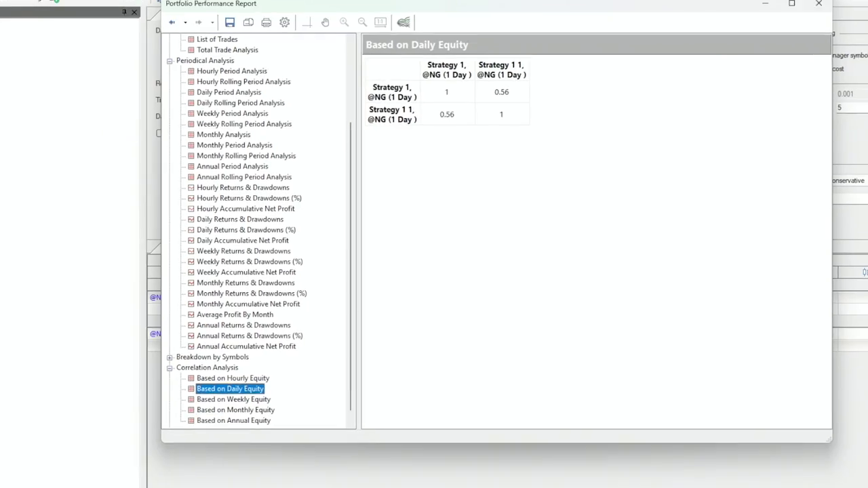
- Rerun the portfolio backtest from the Portfolio Trader window
click(99, 68)
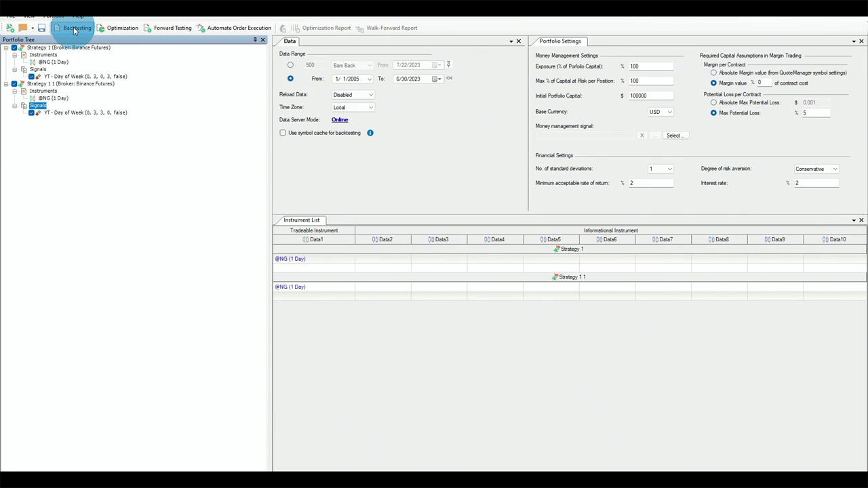
click(76, 29)
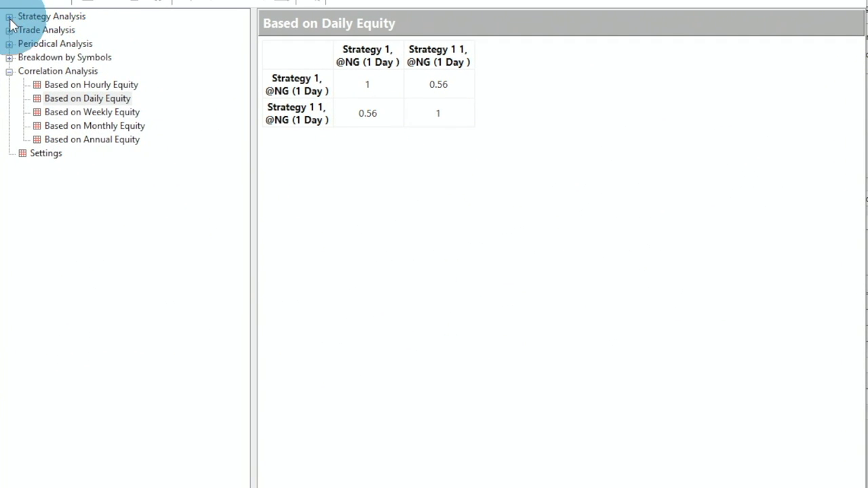
- View the $202,000 Performance Summary and the close-to-close equity curve with drawdown
click(9, 16)
click(91, 30)
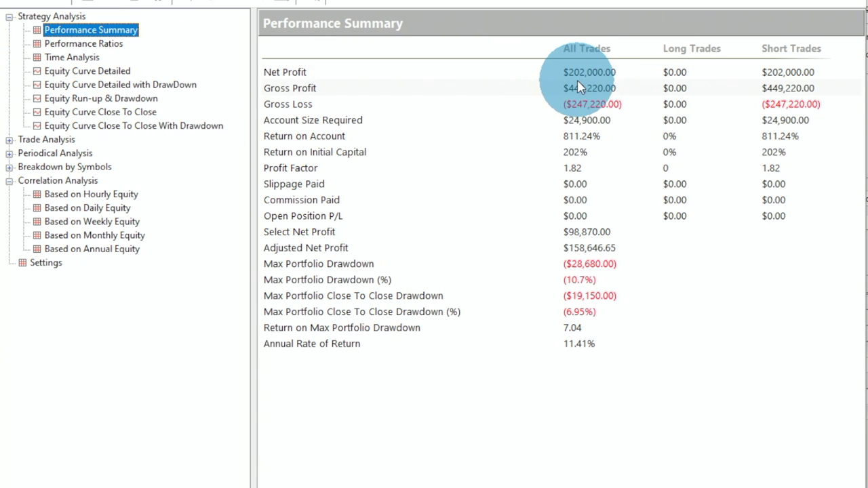
click(136, 125)
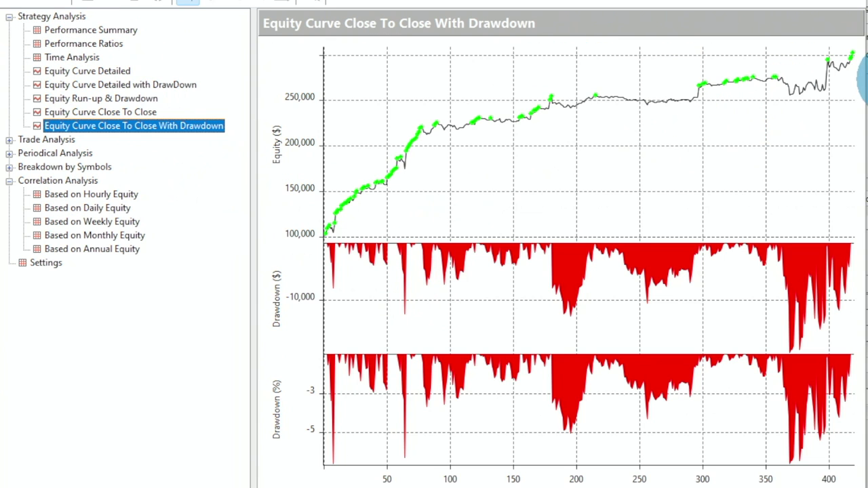